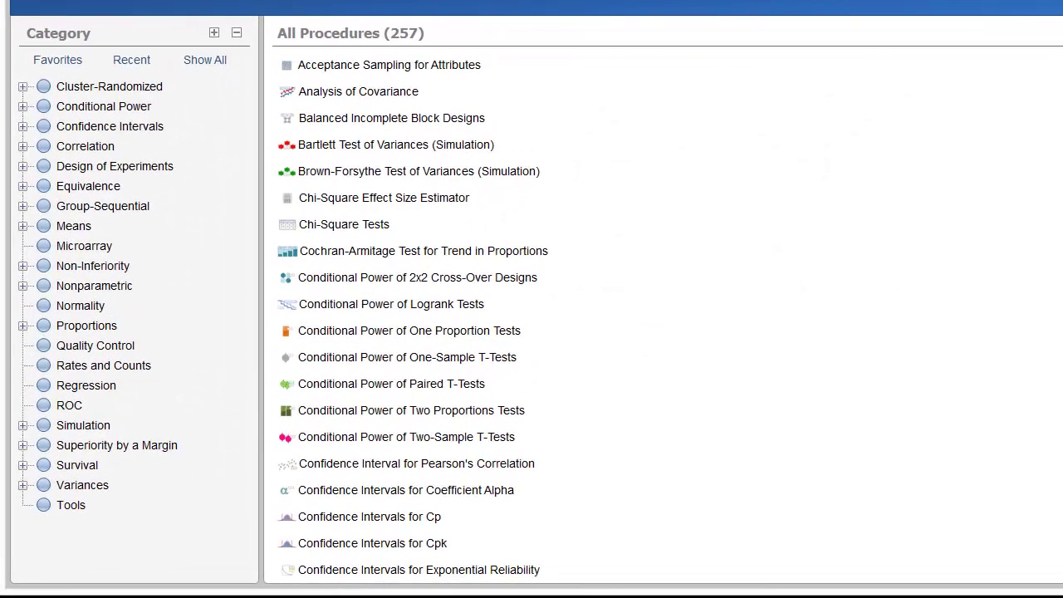
Open Tests for Two Proportions under Proportions > Two Independent Proportions > Test (Inequality).
{"action": "left_click", "coordinate": [22, 326]}
{"action": "left_click", "coordinate": [43, 325]}
{"action": "left_click", "coordinate": [137, 345]}
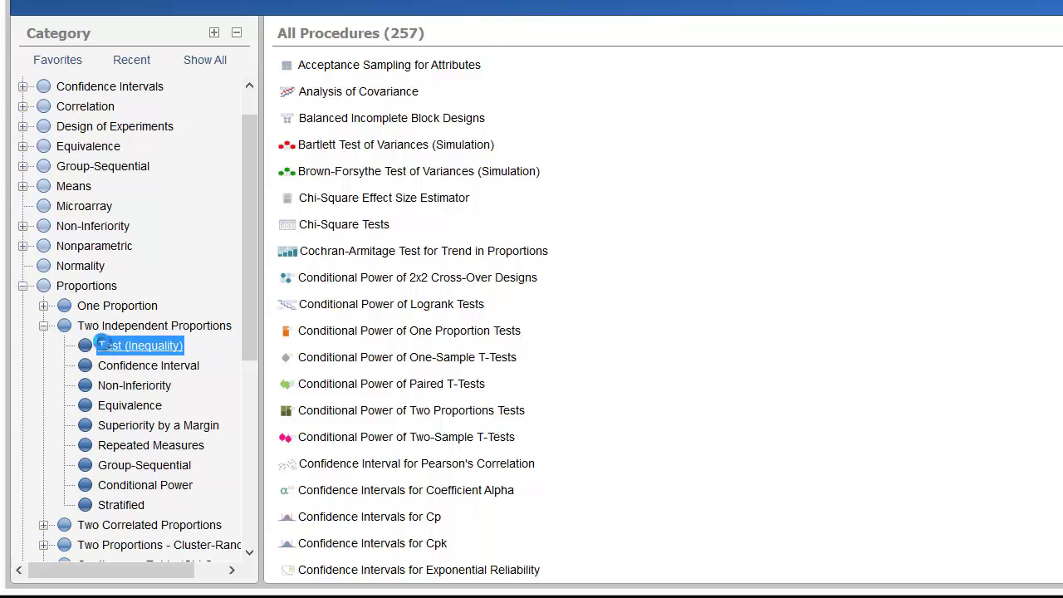
{"action": "double_click", "coordinate": [382, 66]}
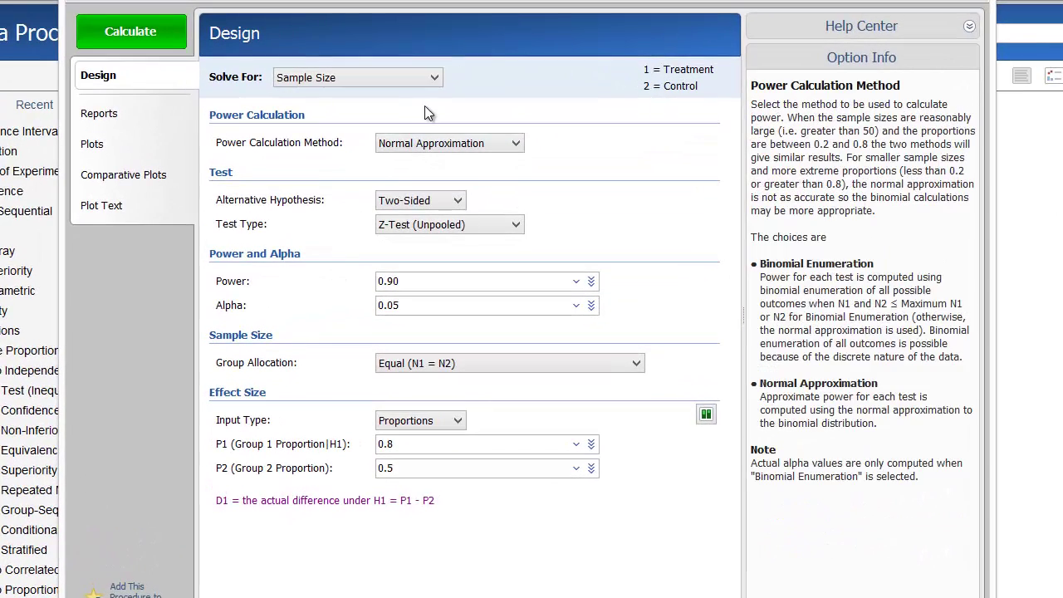
Solve for Power, keeping Normal Approximation as the power calculation method.
{"action": "left_click", "coordinate": [467, 141]}
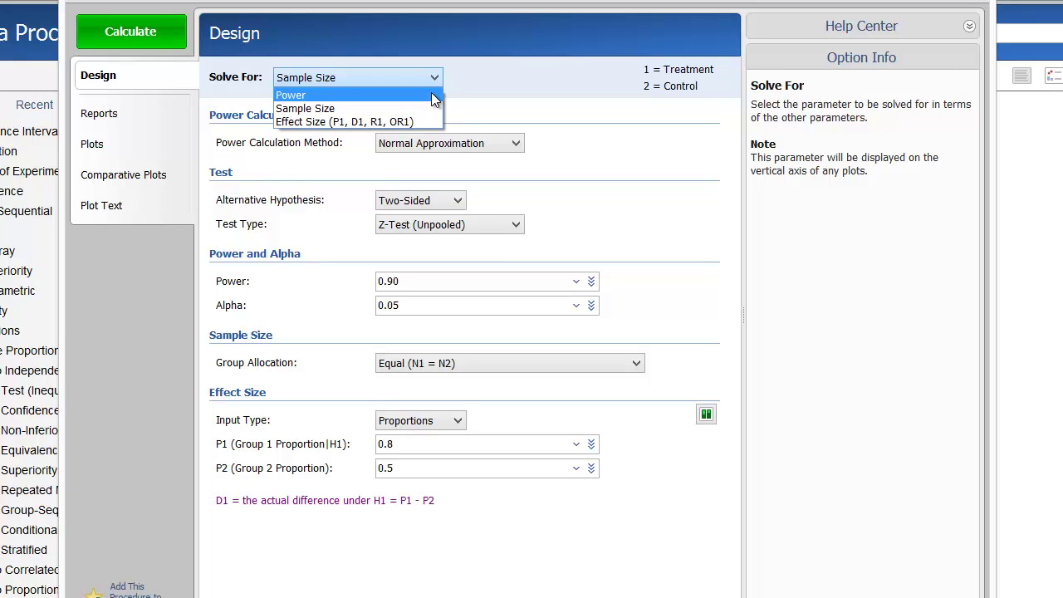
{"action": "left_click", "coordinate": [433, 96]}
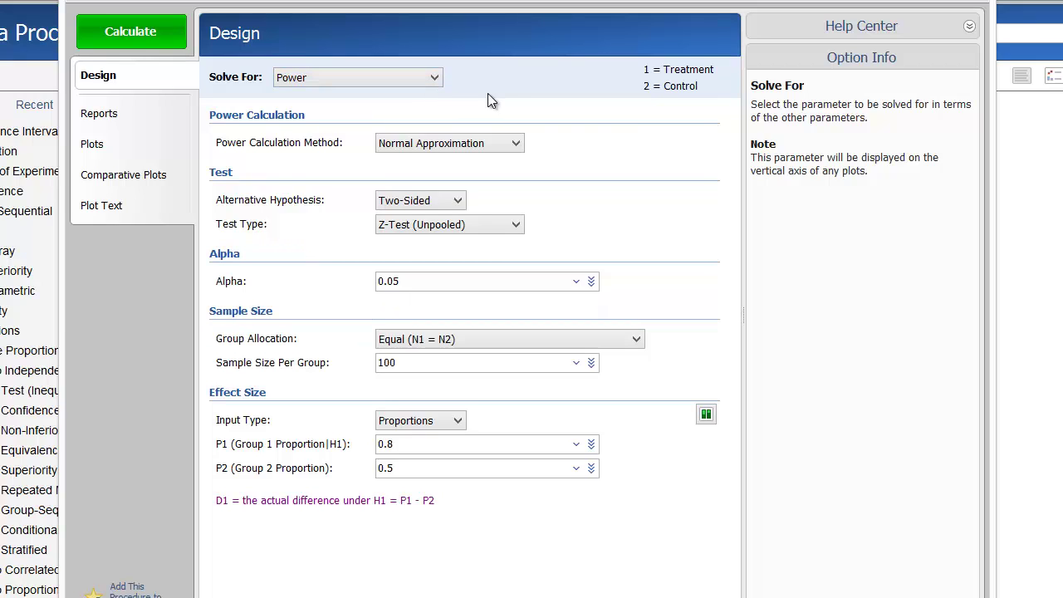
{"action": "left_click", "coordinate": [513, 144]}
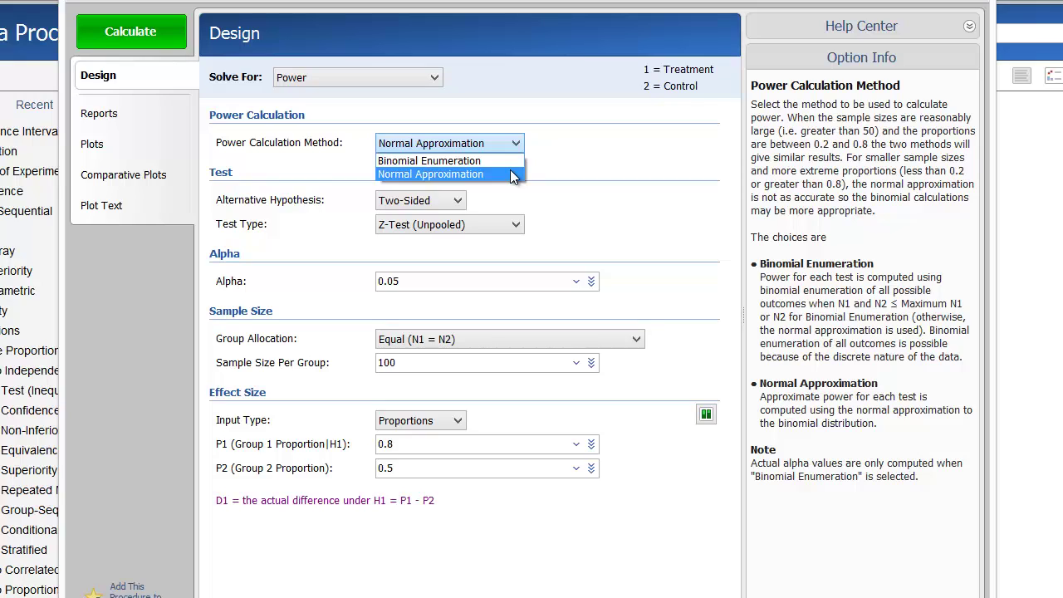
{"action": "left_click", "coordinate": [510, 174]}
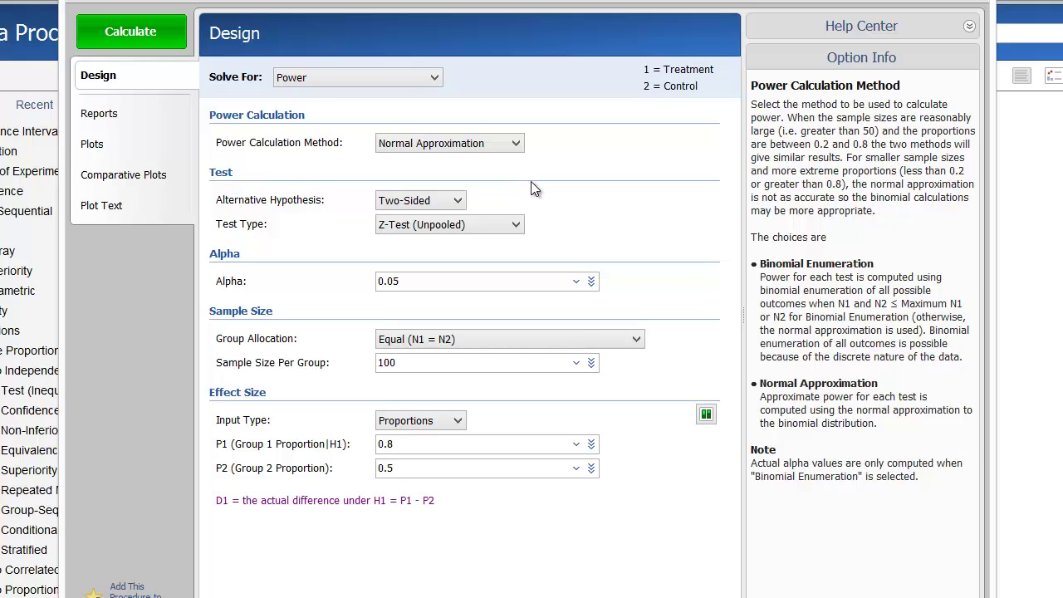
Use the Z-Test (Pooled) with sample sizes per group of 50 to 650 by 100.
{"action": "left_click", "coordinate": [508, 225]}
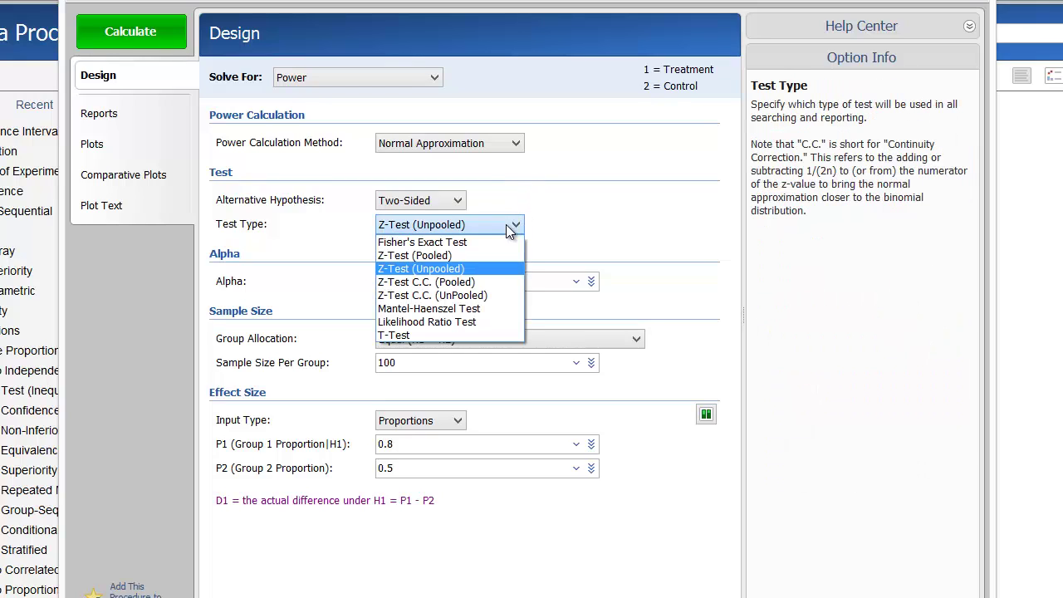
{"action": "left_click", "coordinate": [489, 254]}
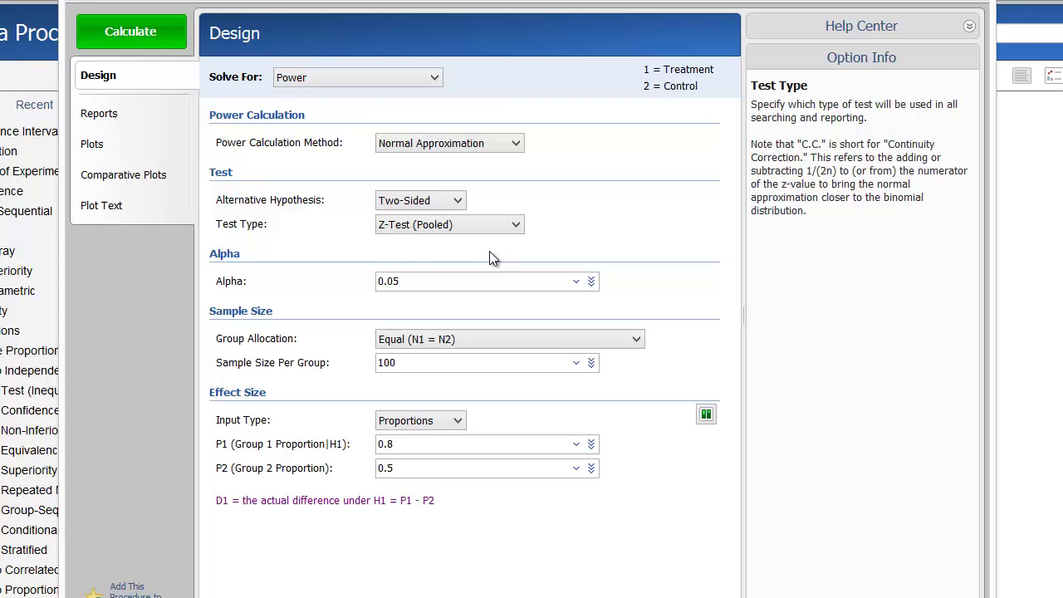
{"action": "left_click", "coordinate": [478, 282]}
{"action": "left_click", "coordinate": [434, 363]}
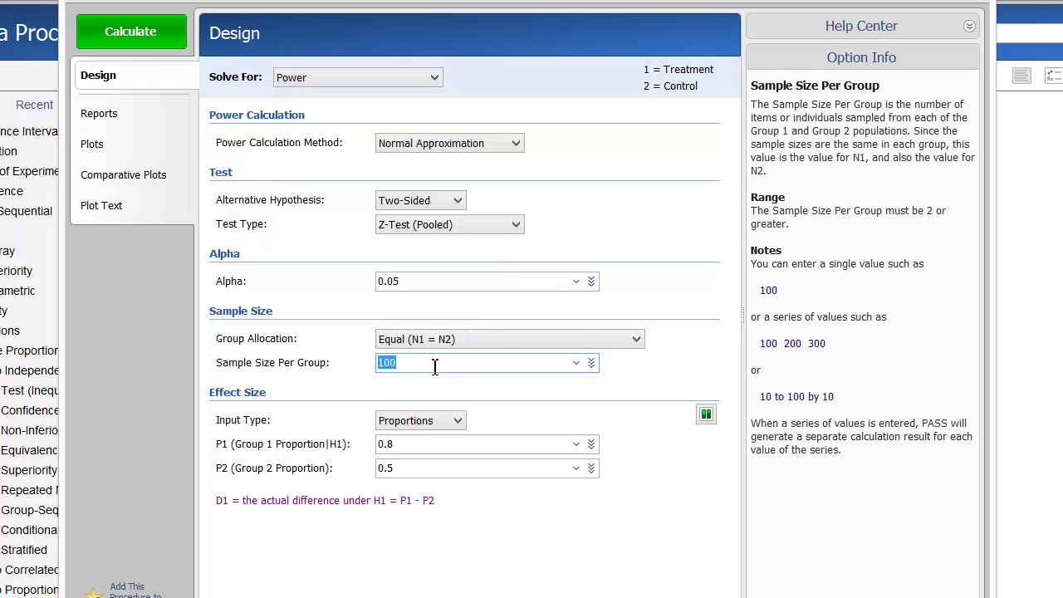
{"action": "type", "text": "50 to 650 by 100"}
Enter the effect size as Differences with D1 0.05 0.10 and P2 0.6.
{"action": "left_click", "coordinate": [457, 421]}
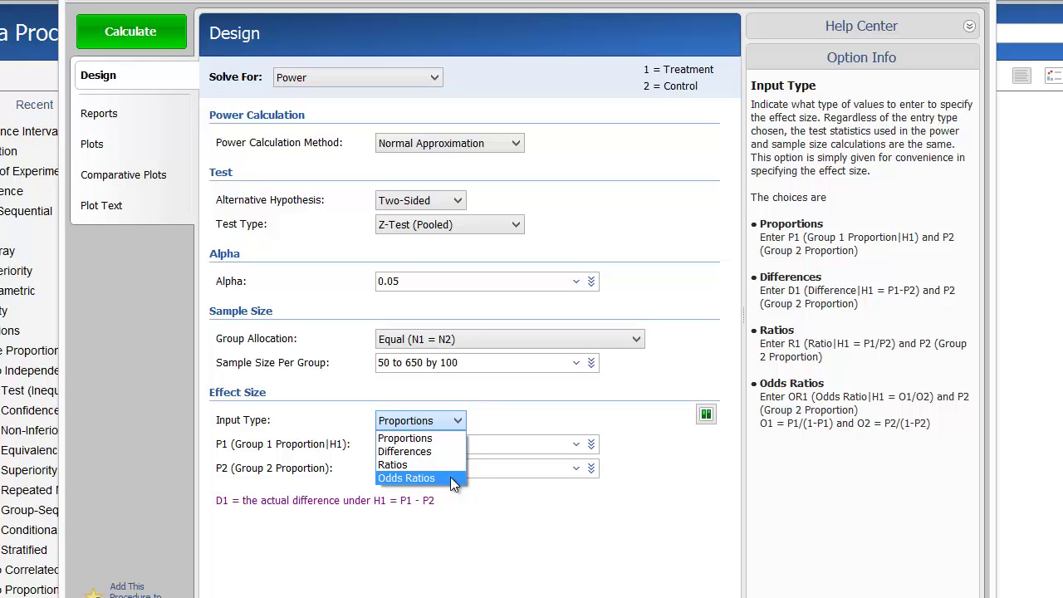
{"action": "left_click", "coordinate": [450, 451]}
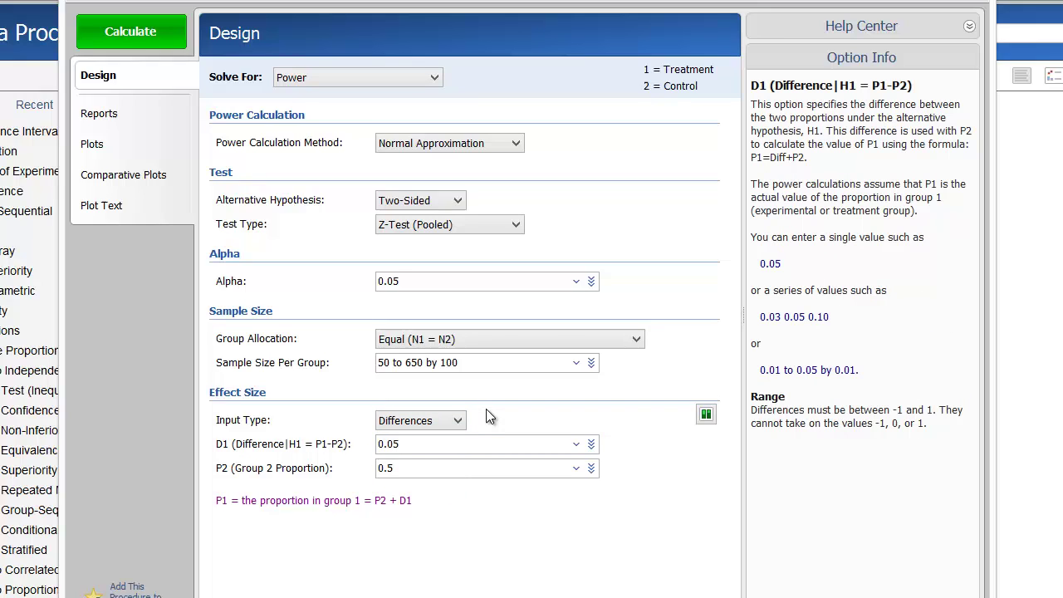
{"action": "double_click", "coordinate": [475, 444]}
{"action": "type", "text": "0"}
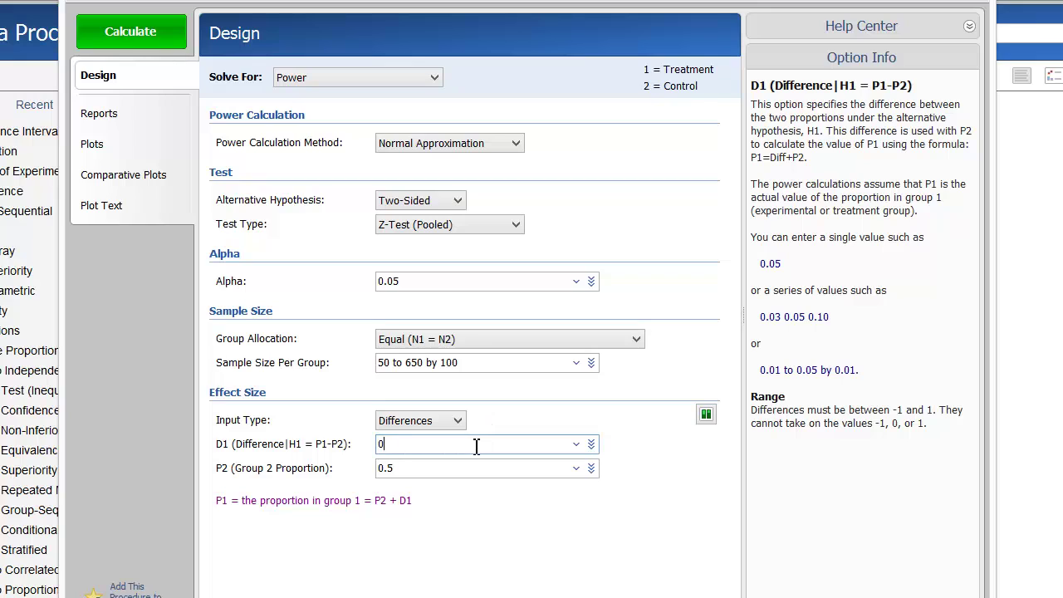
{"action": "type", "text": ".05 0.10"}
{"action": "left_click", "coordinate": [590, 468]}
{"action": "left_click", "coordinate": [470, 272]}
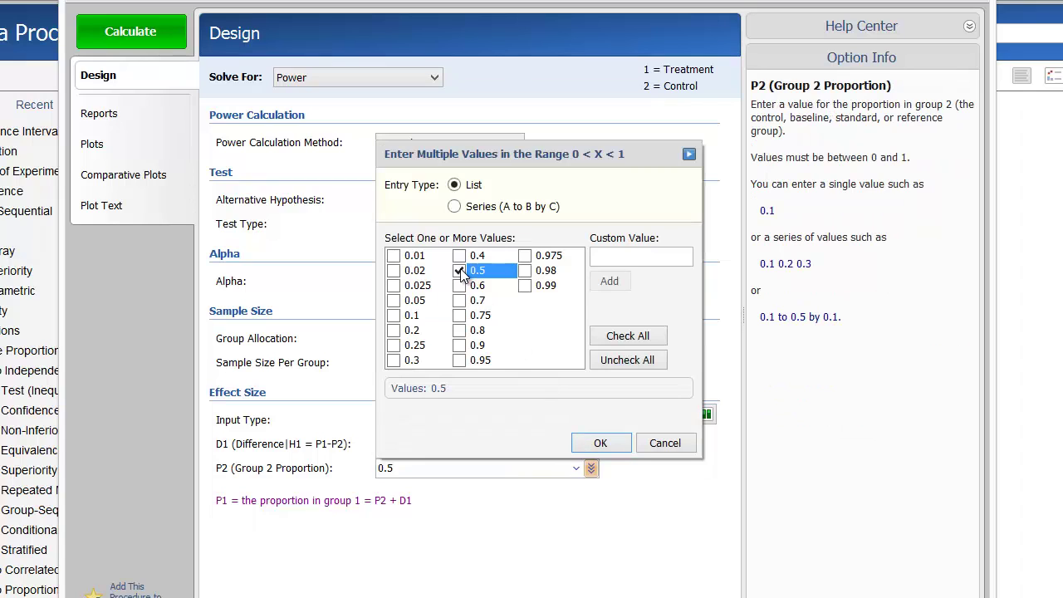
{"action": "left_click", "coordinate": [459, 270]}
{"action": "left_click", "coordinate": [461, 285]}
{"action": "left_click", "coordinate": [599, 444]}
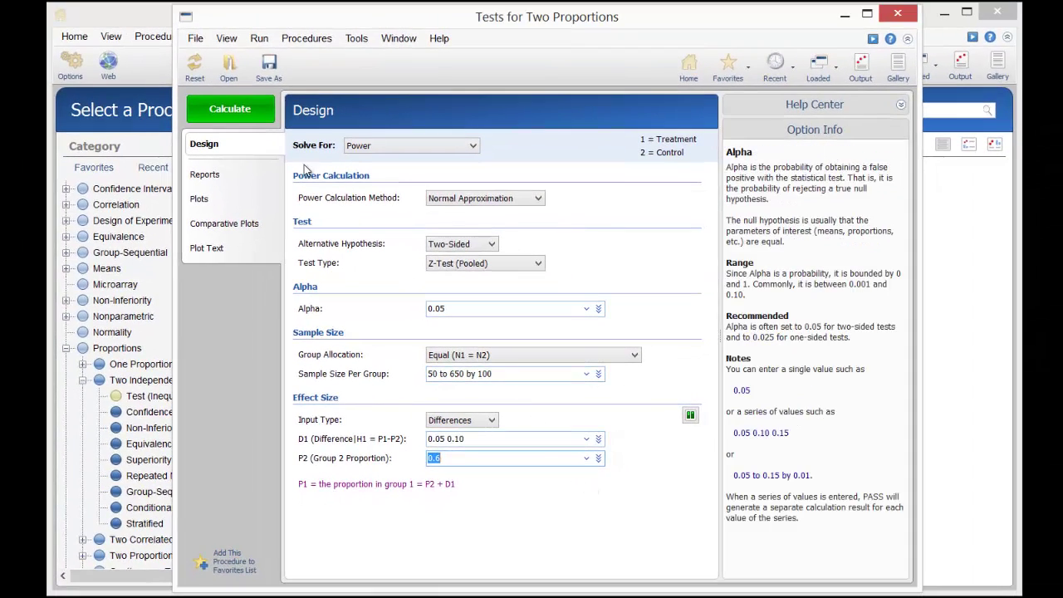
Calculate power and view the Power vs N1 by D1 chart in the output.
{"action": "left_click", "coordinate": [223, 111]}
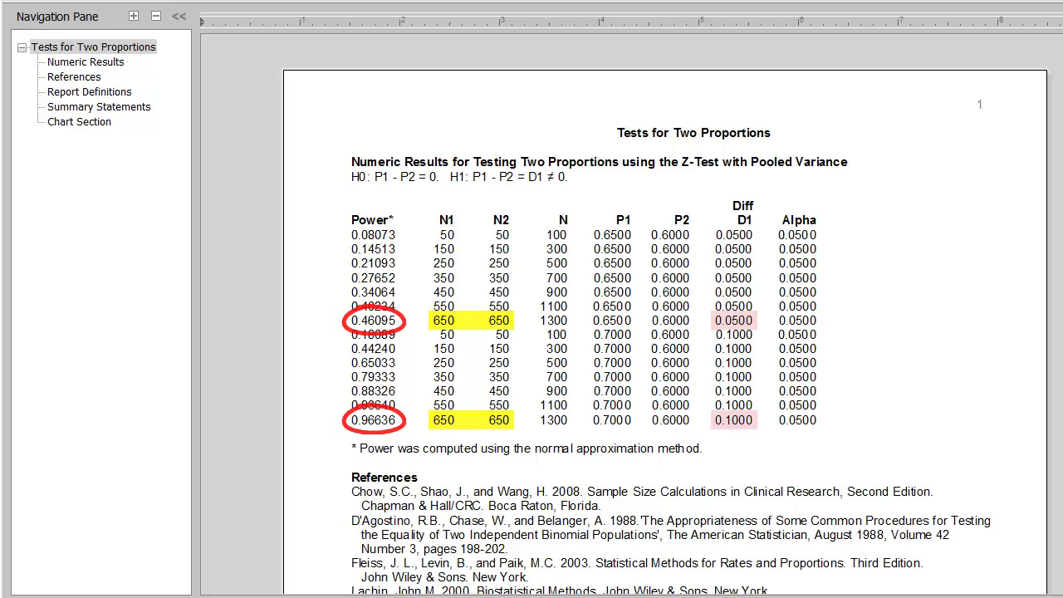
{"action": "left_click", "coordinate": [70, 123]}
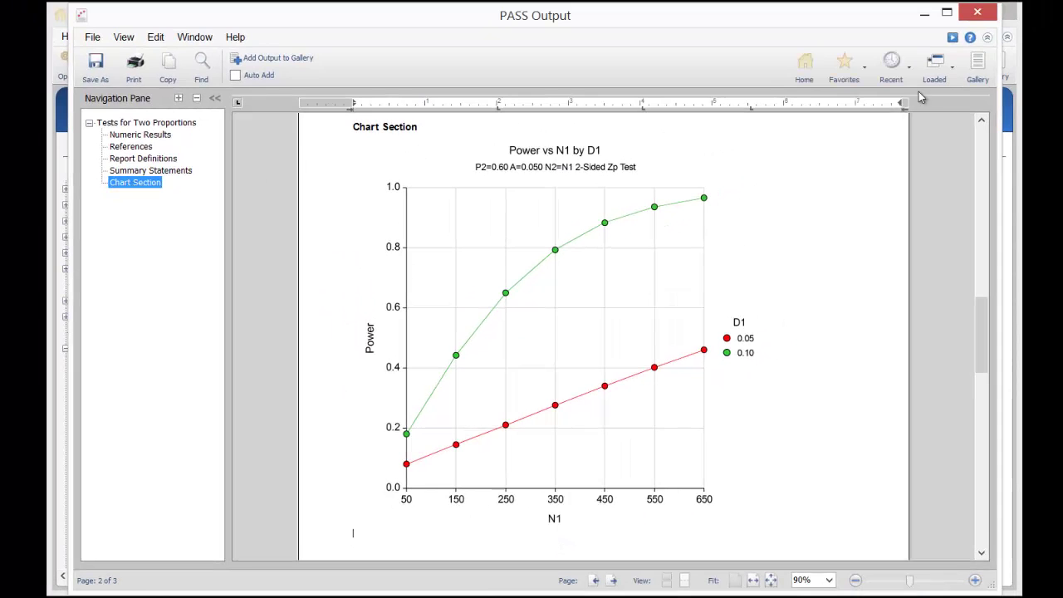
Return to Tests for Two Proportions, solve for Sample Size at power 0.80, and calculate.
{"action": "left_click", "coordinate": [937, 72]}
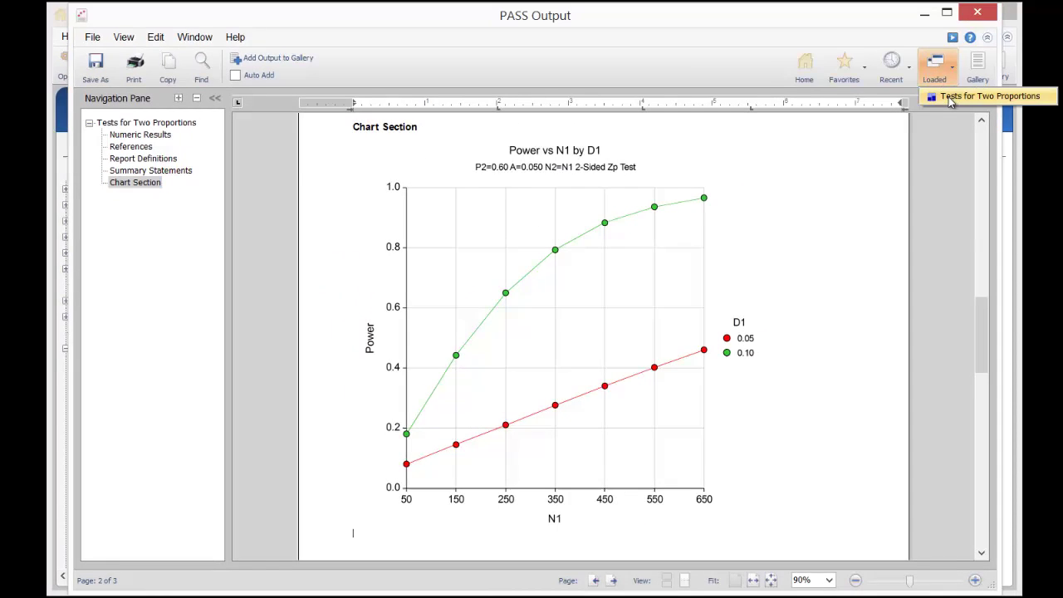
{"action": "left_click", "coordinate": [975, 92]}
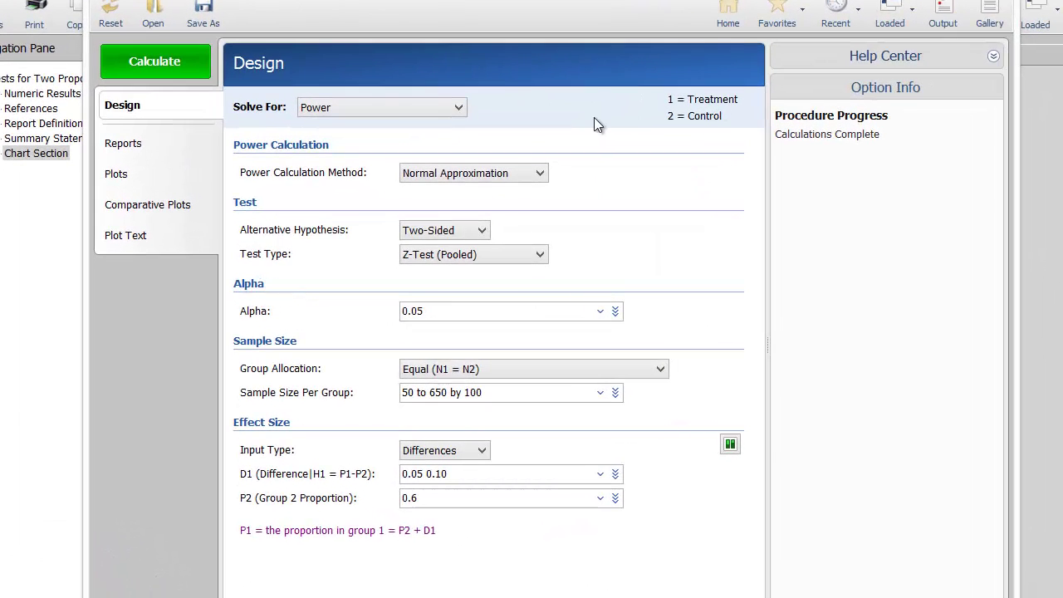
{"action": "left_click", "coordinate": [423, 105]}
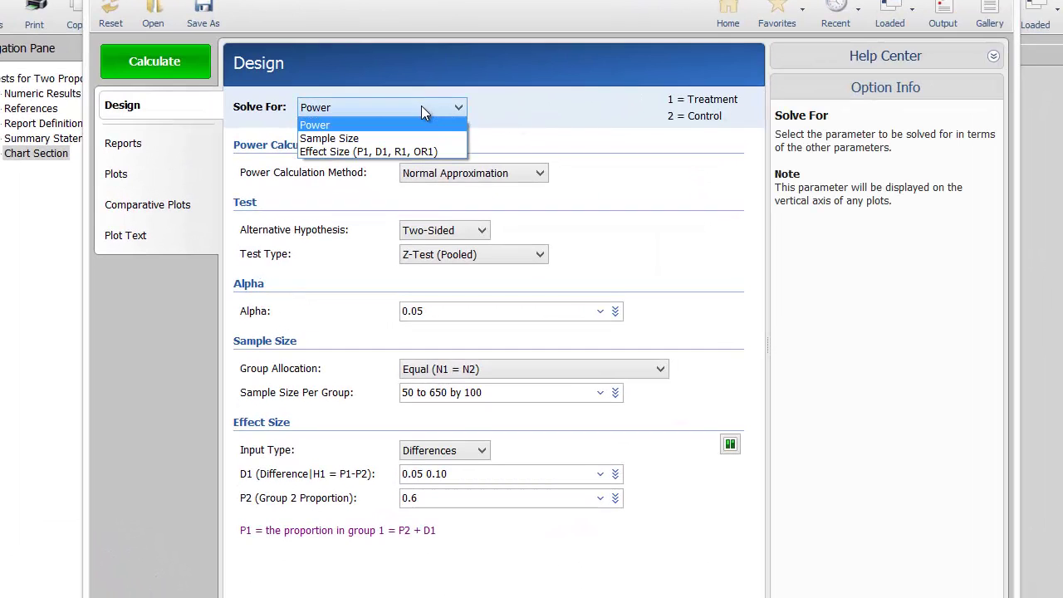
{"action": "left_click", "coordinate": [411, 133]}
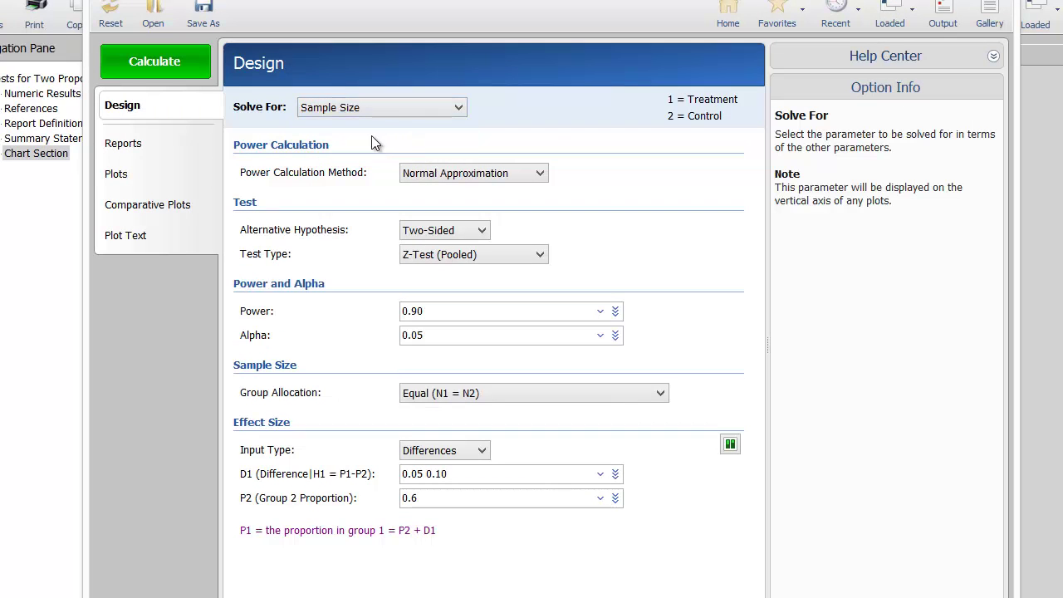
{"action": "mouse_move", "coordinate": [455, 474]}
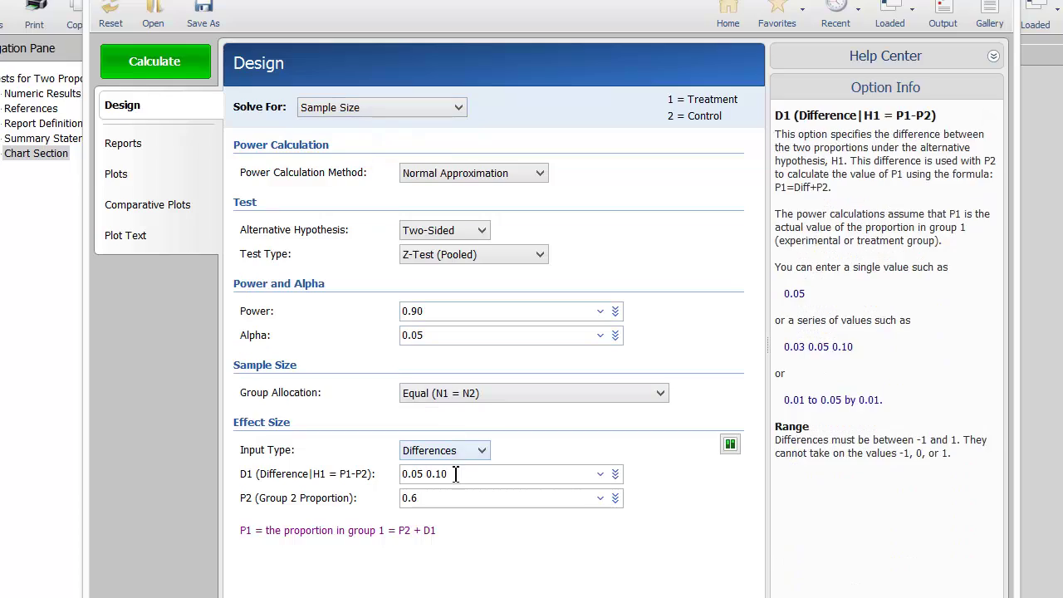
{"action": "left_click", "coordinate": [452, 312]}
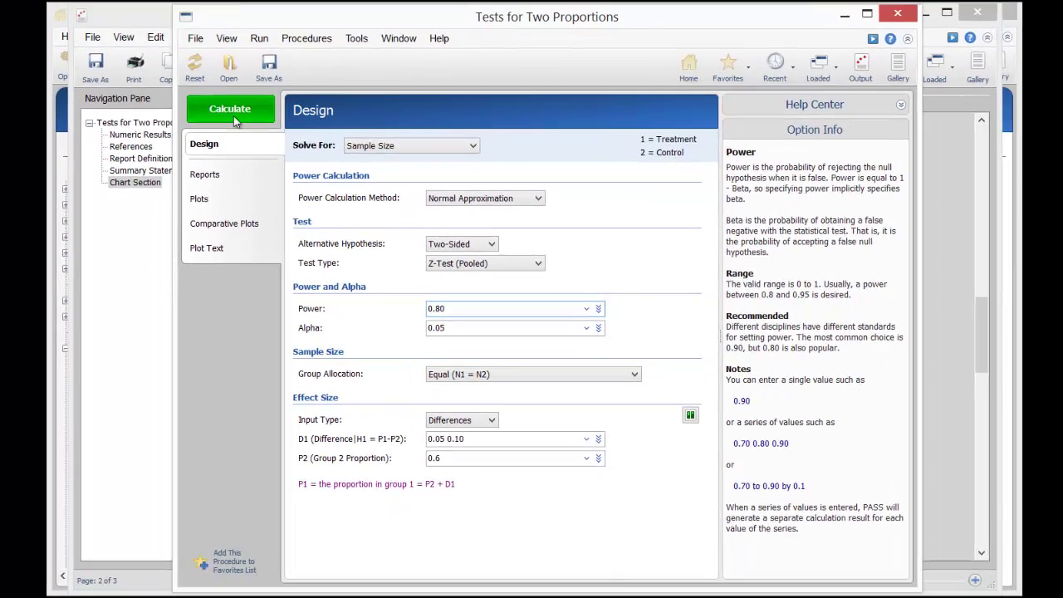
{"action": "left_click", "coordinate": [158, 68]}
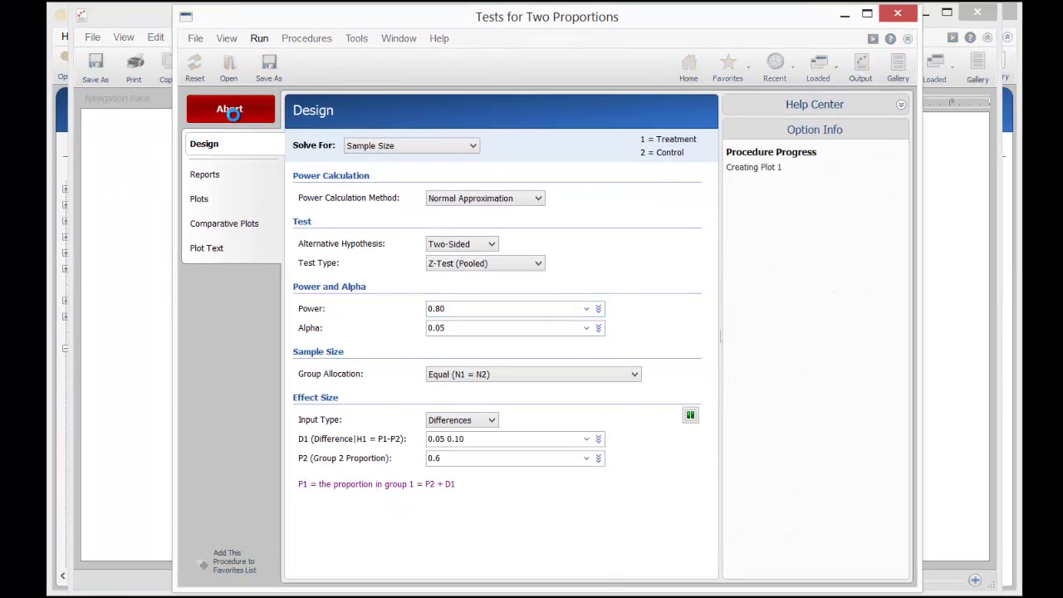